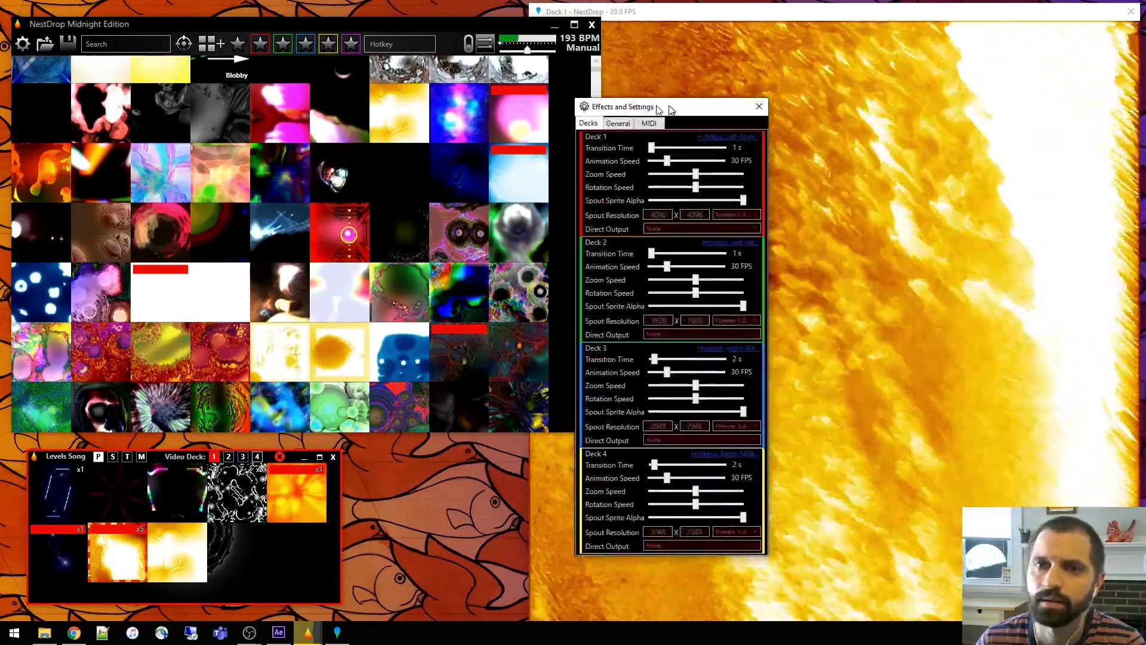
Bring NestDrop's Deck 1 settings, with 4096x4096 Spout resolution, into view, then switch to OBS.
mouse_move(676, 105)
mouse_down()
mouse_move(653, 114)
mouse_move(671, 119)
mouse_up()
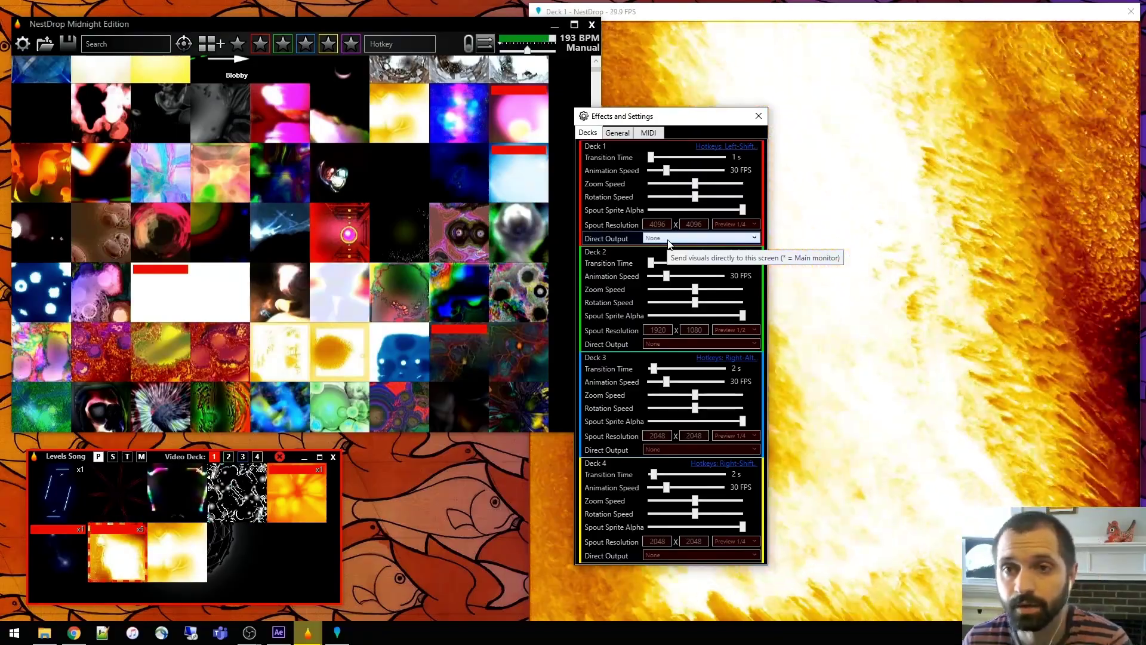
key(alt+Tab)
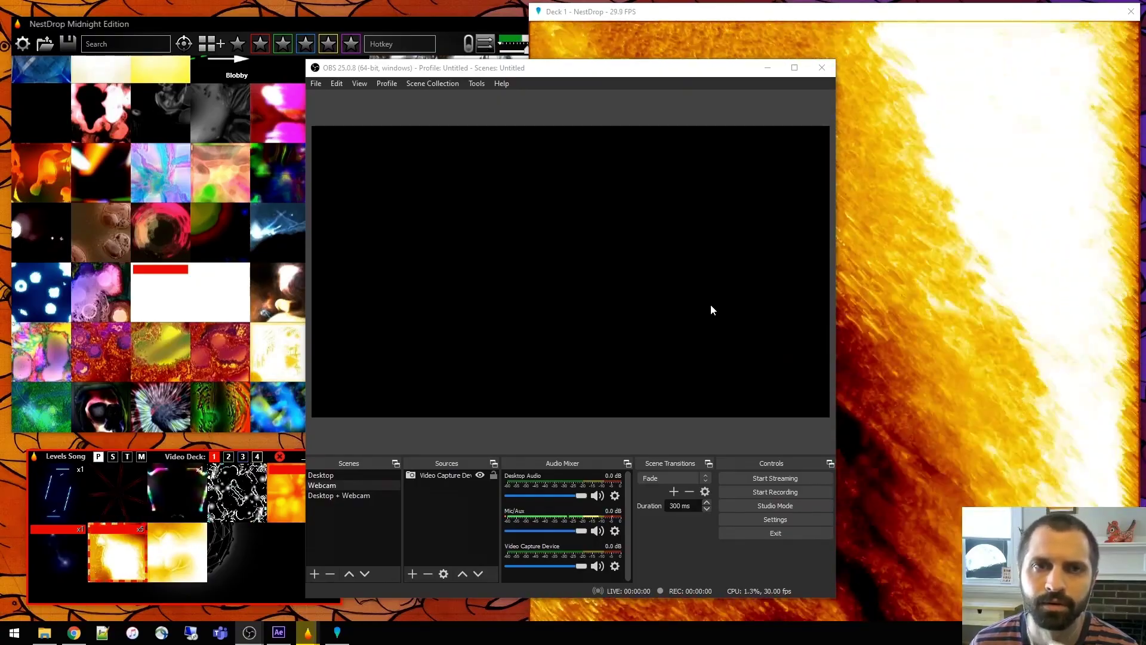
Bring Chrome with the obsproject.com download page to the front.
click(65, 638)
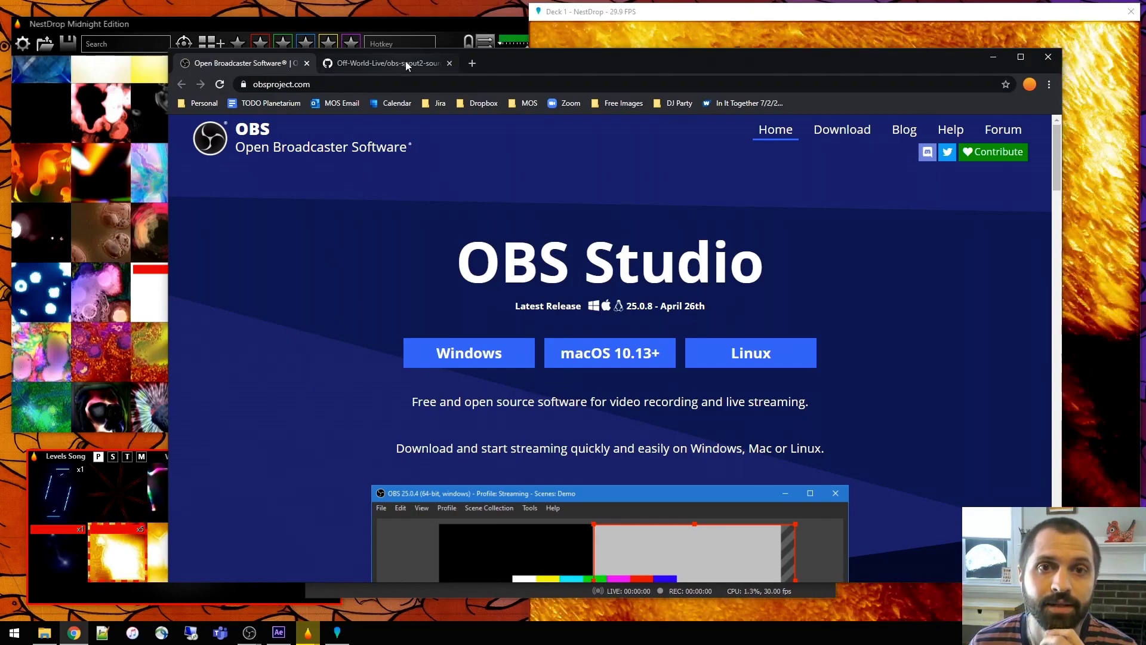
Scroll the obs-spout2-source-plugin GitHub page to its README, then switch to NestDrop Deck 1.
click(405, 62)
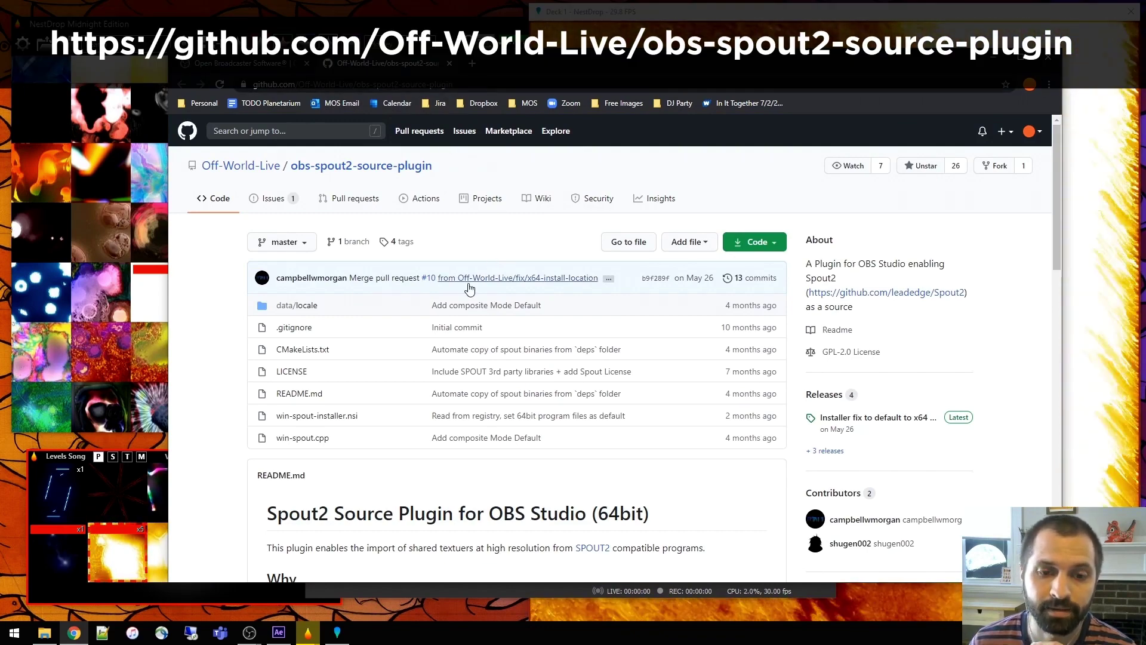
scroll(470, 289, down, 1)
scroll(469, 296, down, 2)
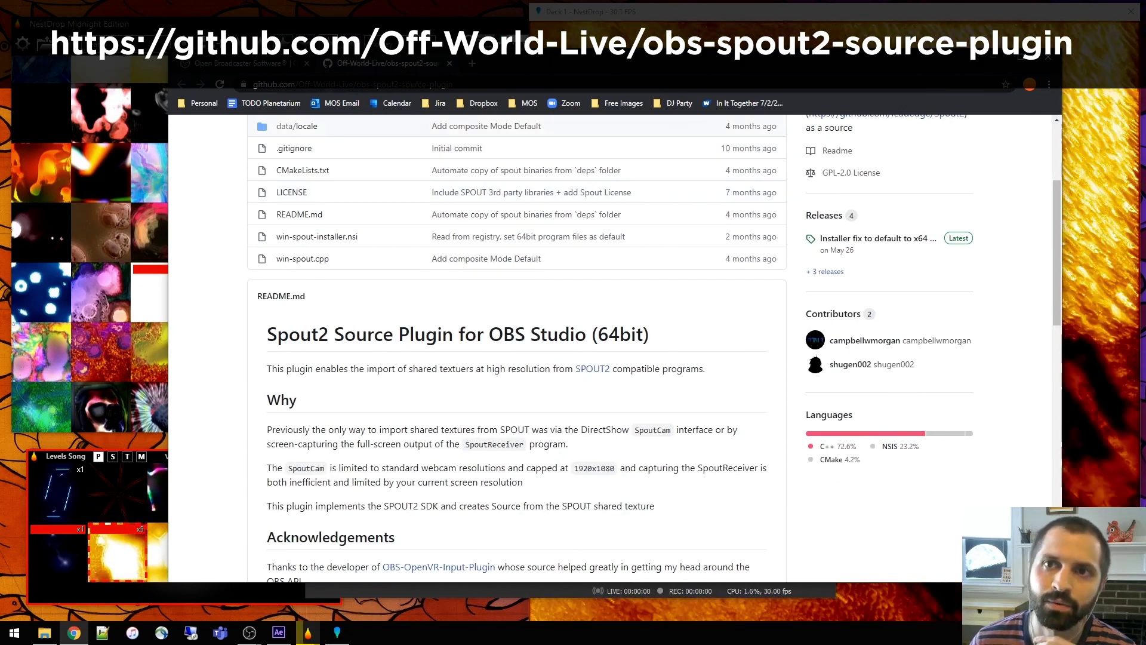
key(alt+Tab)
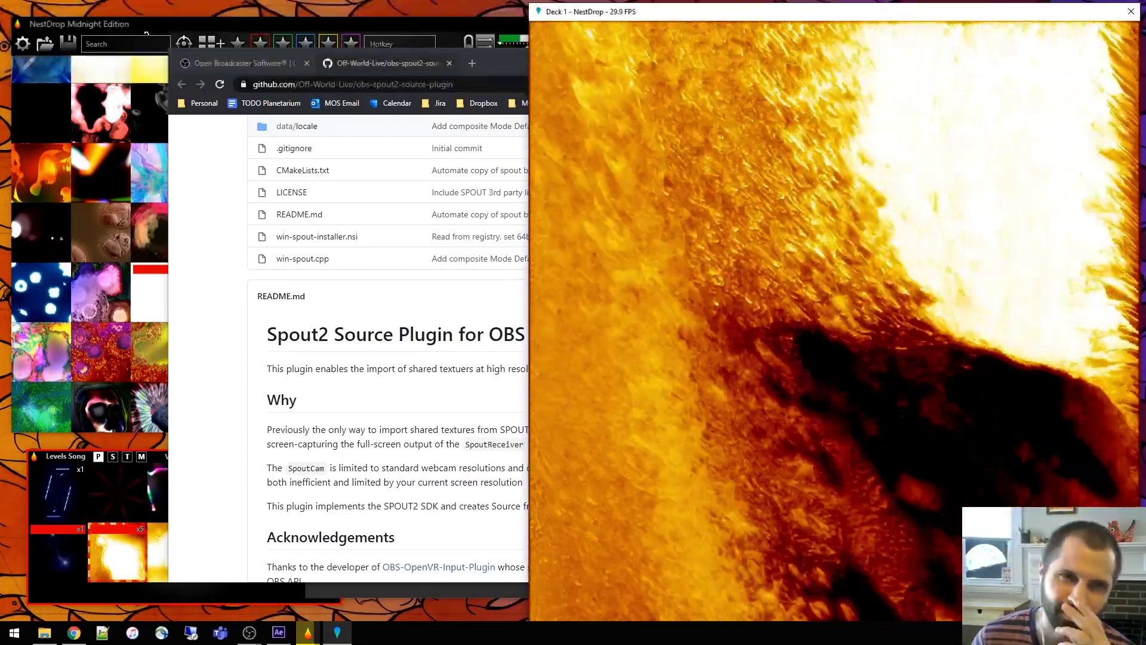
Raise the NestDrop preset grid and Deck 1 output, flip between browser tabs, then minimize Chrome.
click(307, 632)
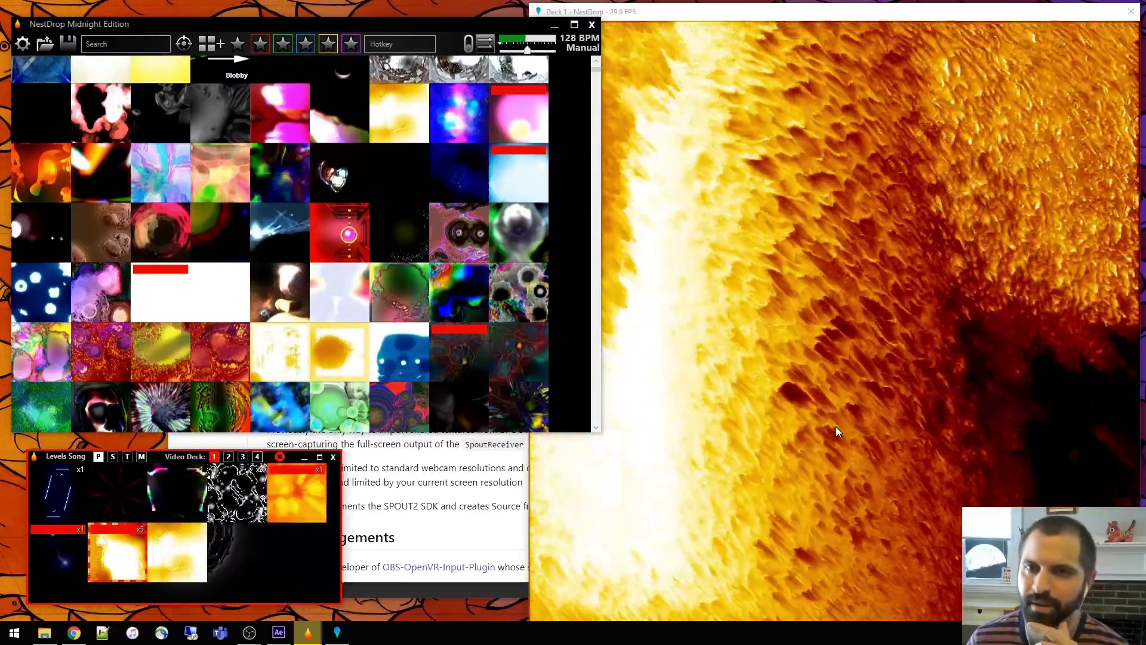
click(836, 427)
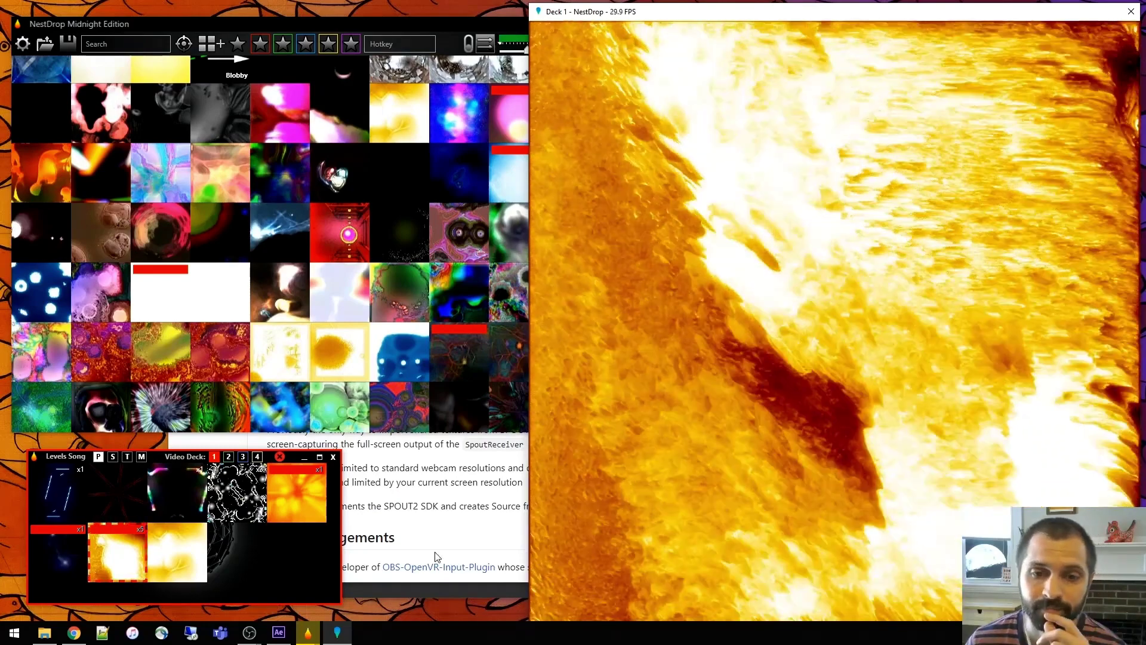
click(448, 537)
click(234, 66)
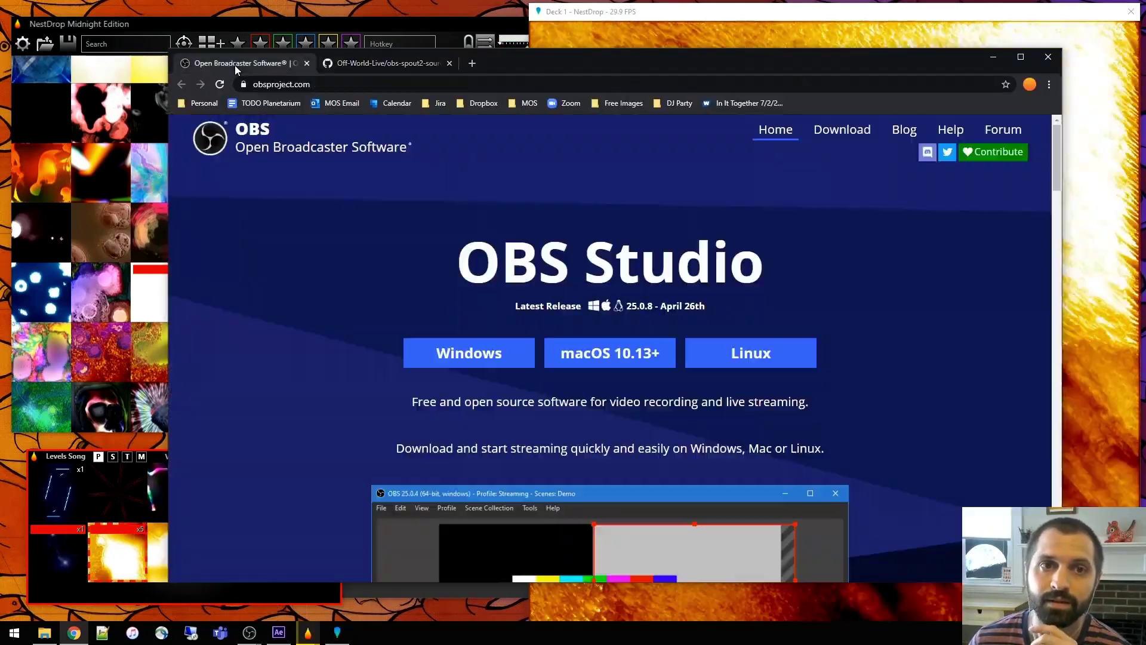
click(382, 63)
click(993, 60)
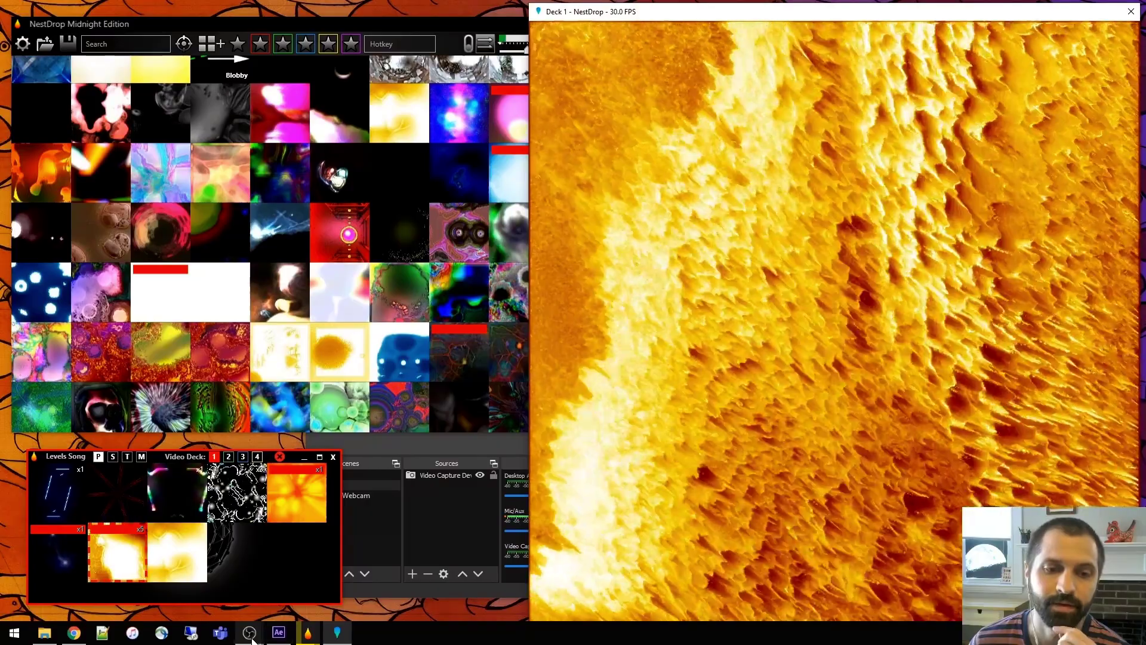
Bring OBS forward and create an empty scene called 'Nestdrop Recording'.
mouse_move(249, 630)
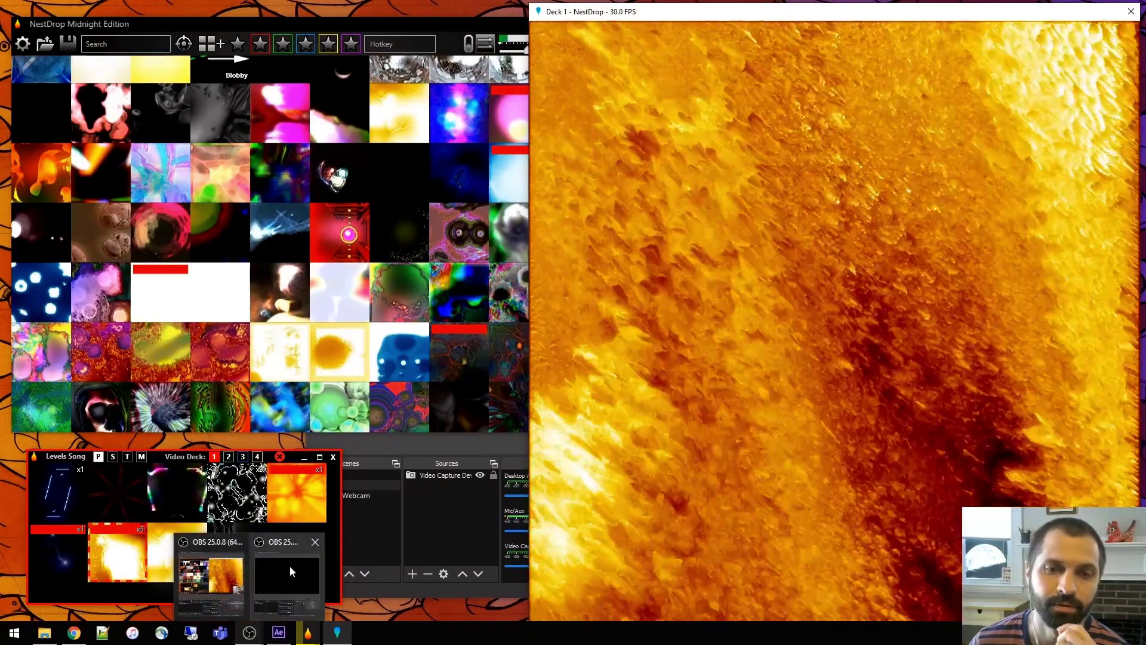
click(289, 564)
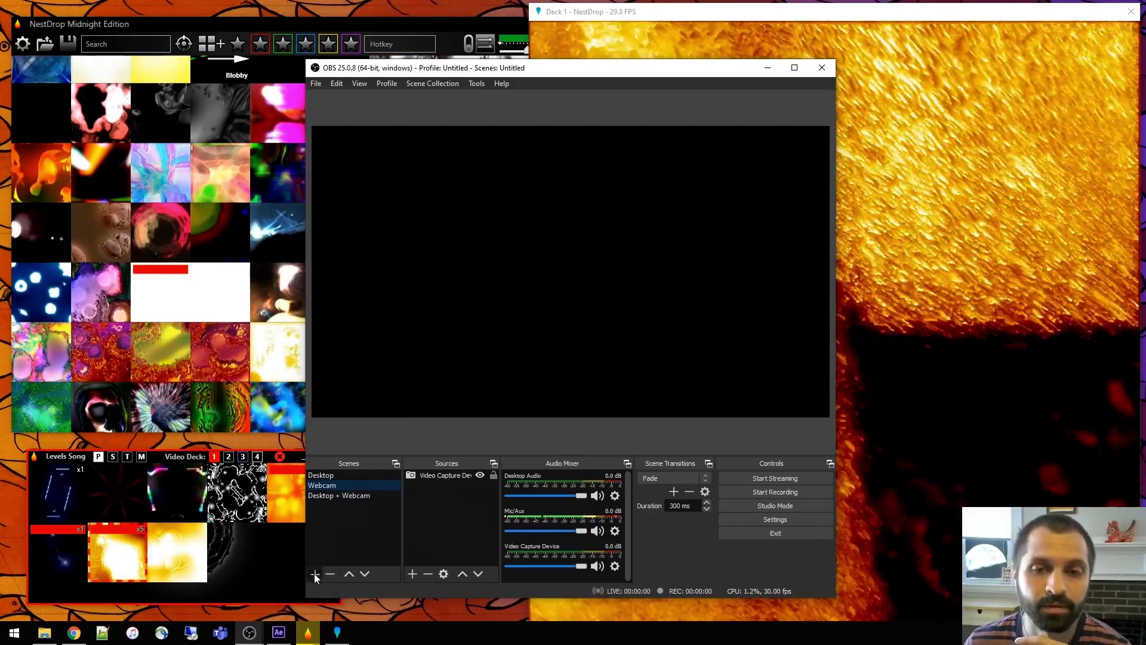
click(314, 573)
text(Nest)
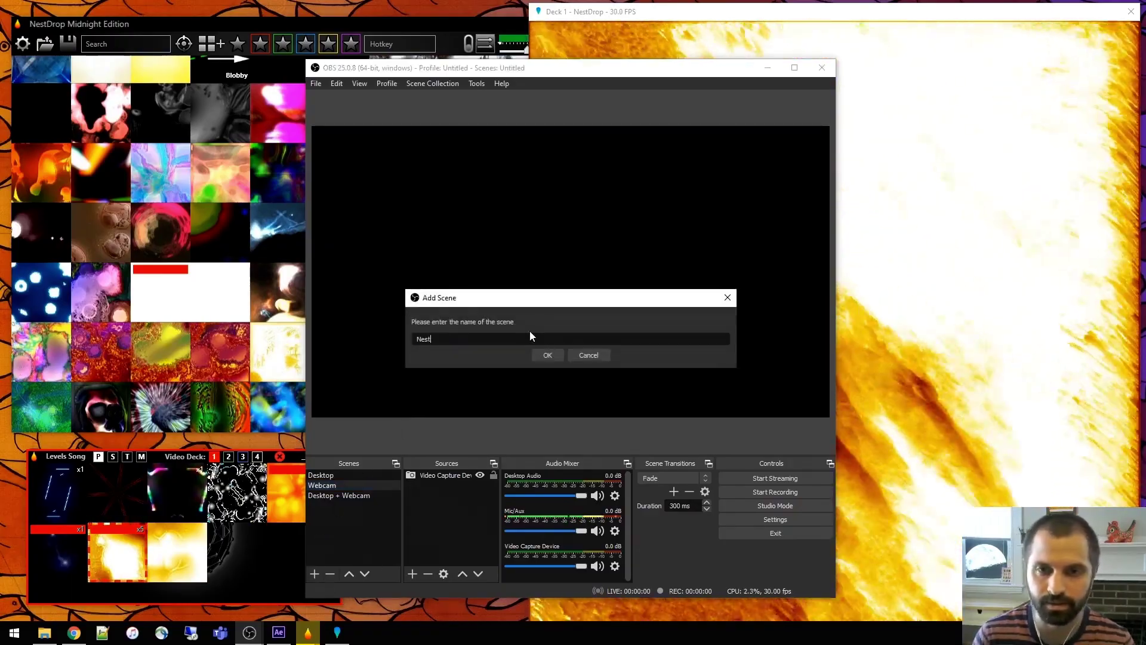
text(drop Recording)
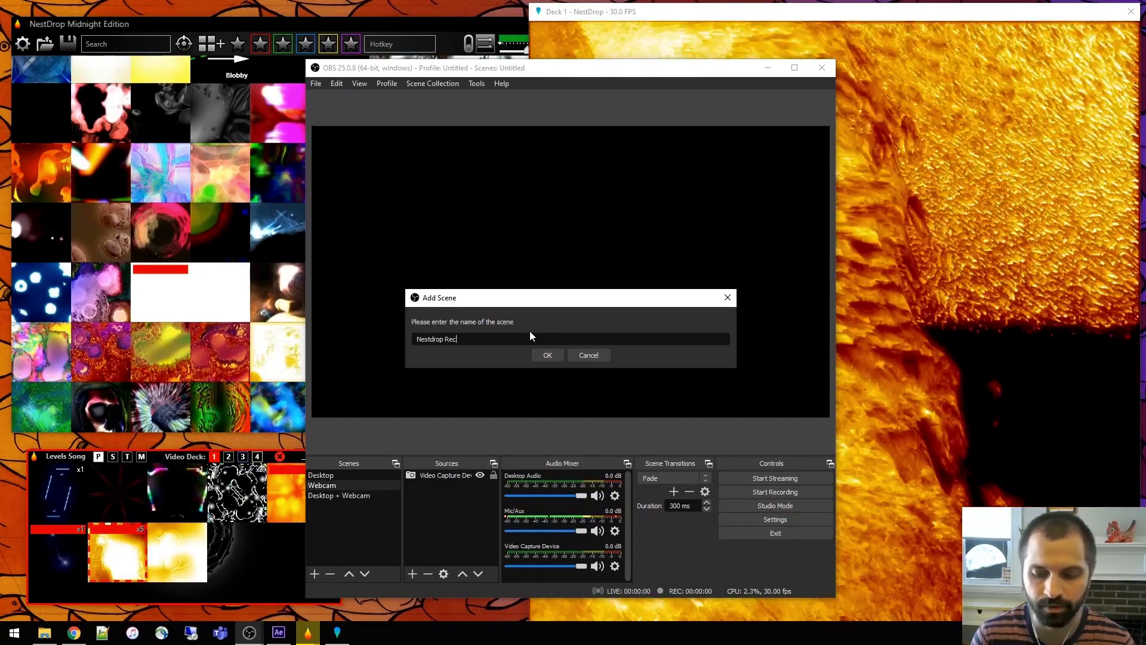
click(547, 355)
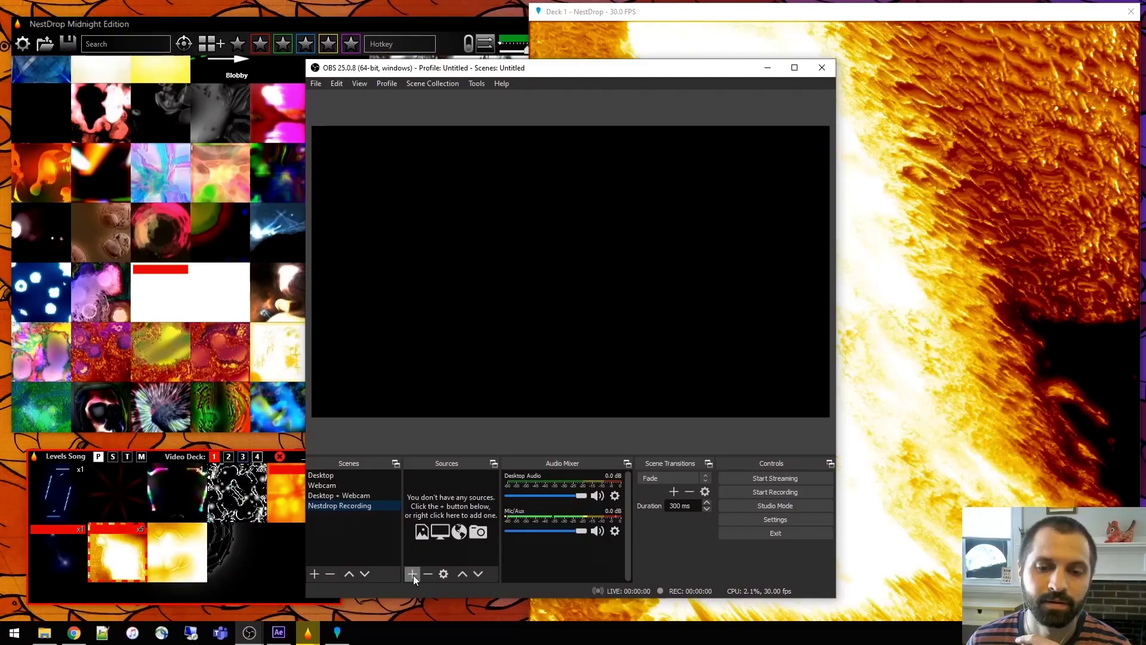
Add a Spout2 Capture source using the NestDrop Deck 1 sender.
click(412, 574)
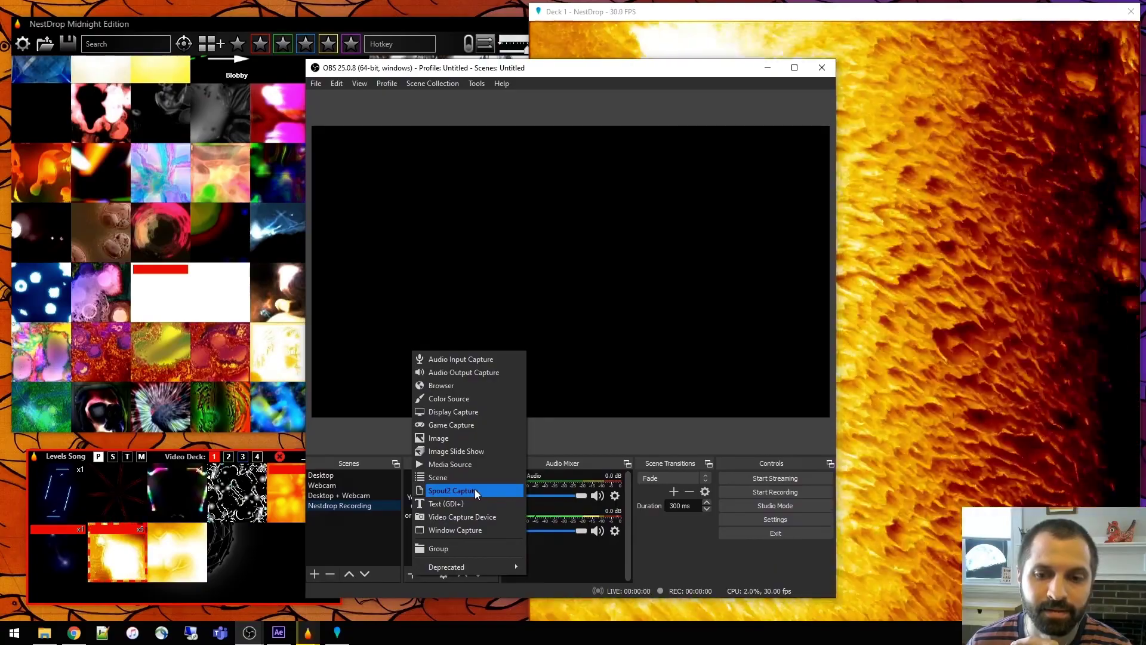
click(471, 490)
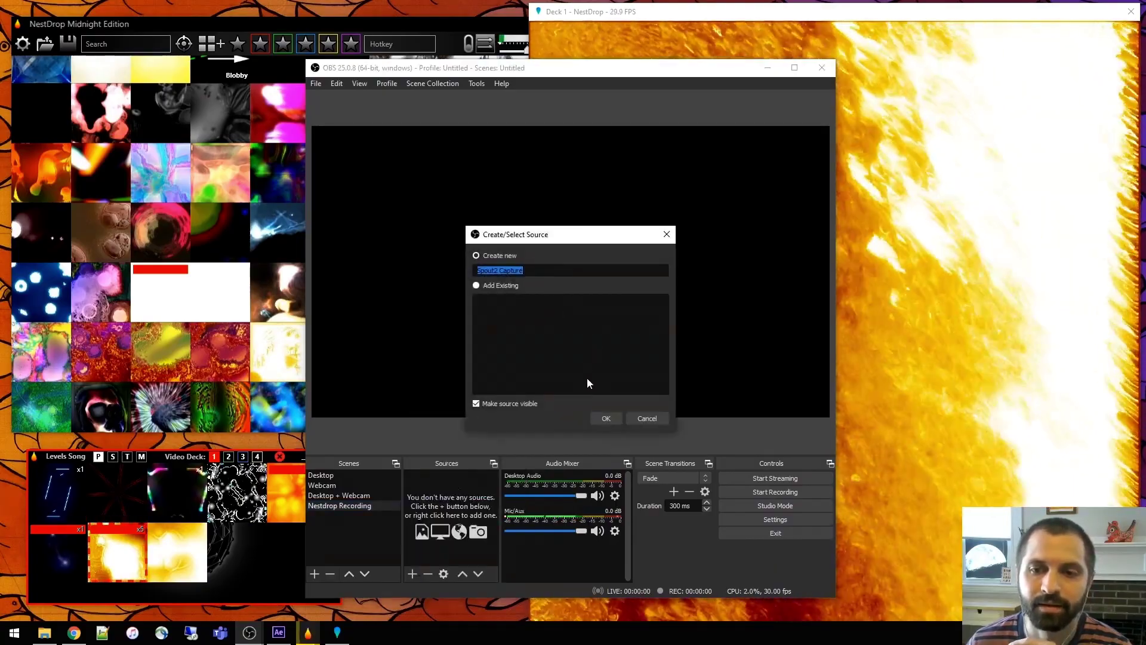
click(609, 418)
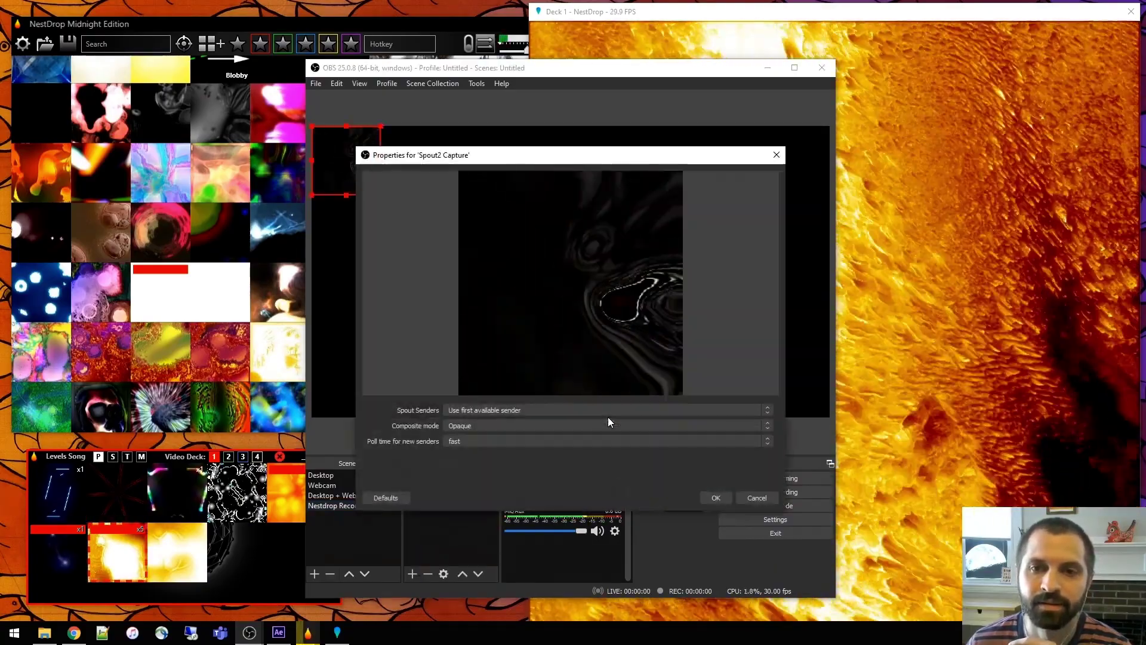
click(517, 410)
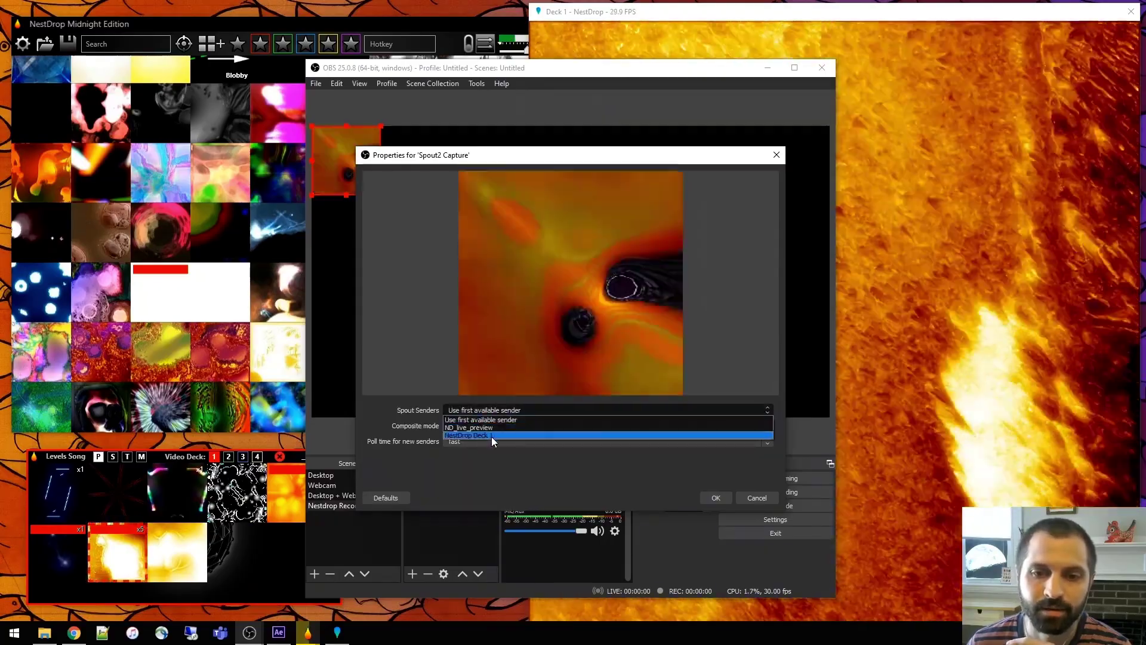
click(491, 435)
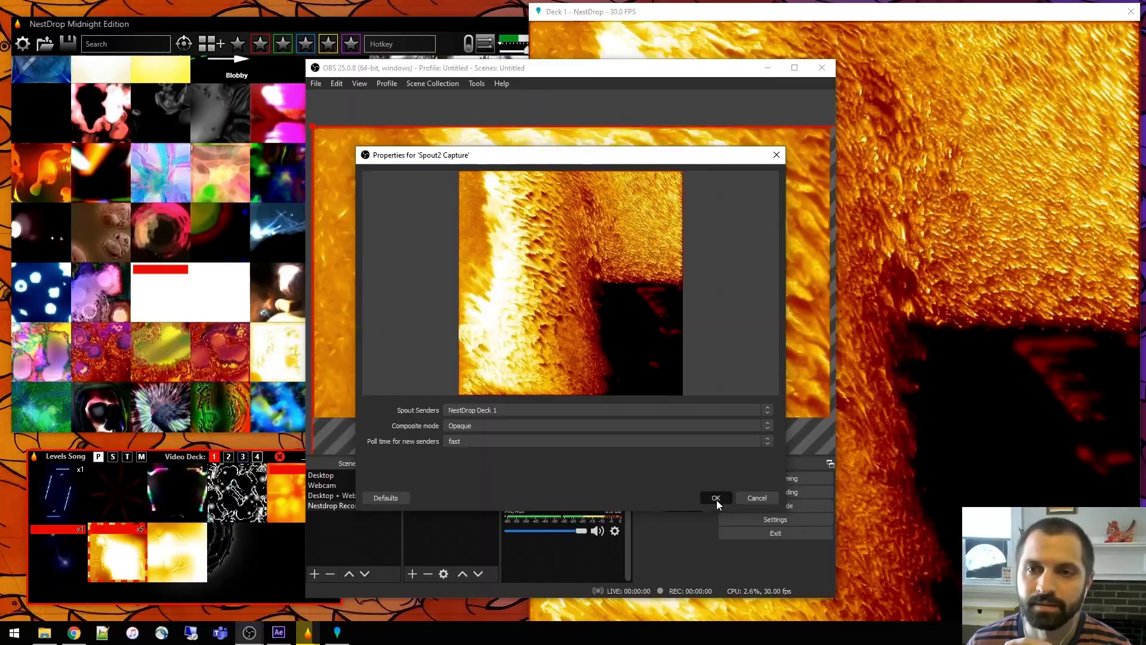
click(716, 500)
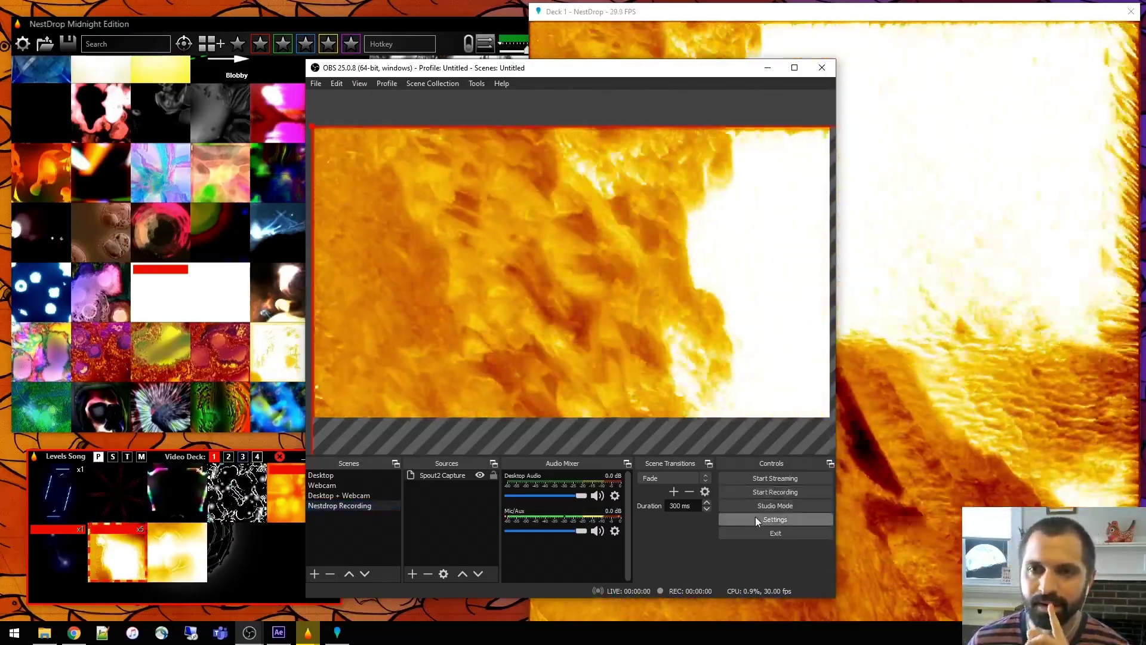
Check the Output settings: mp4 recording at High Quality, Medium File Size.
click(756, 520)
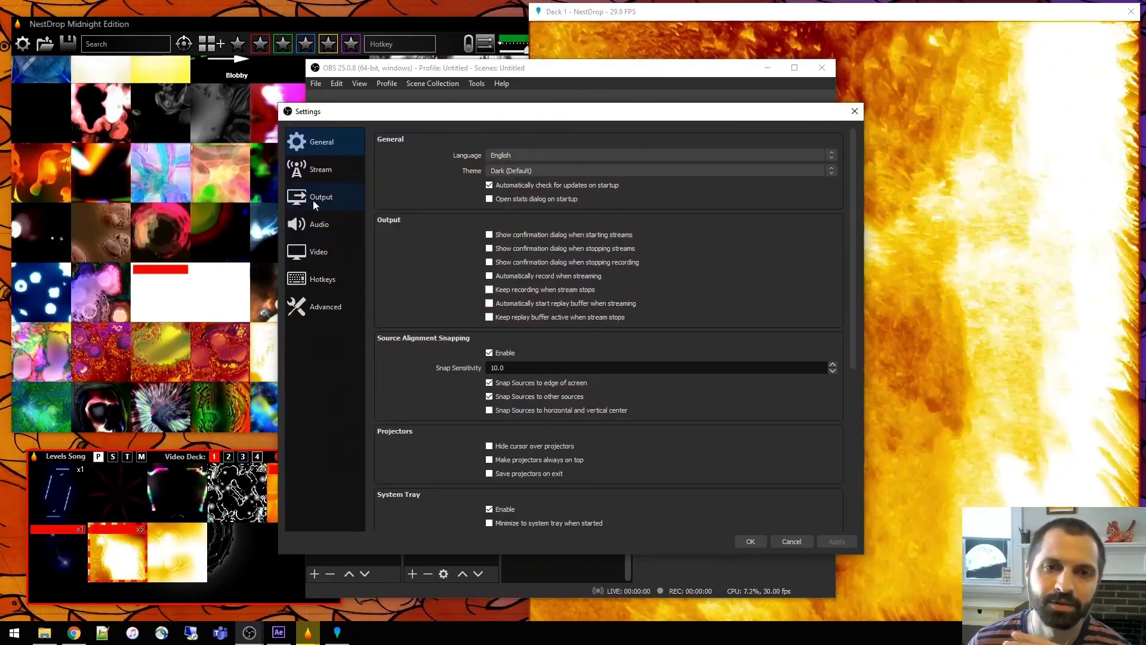
click(313, 199)
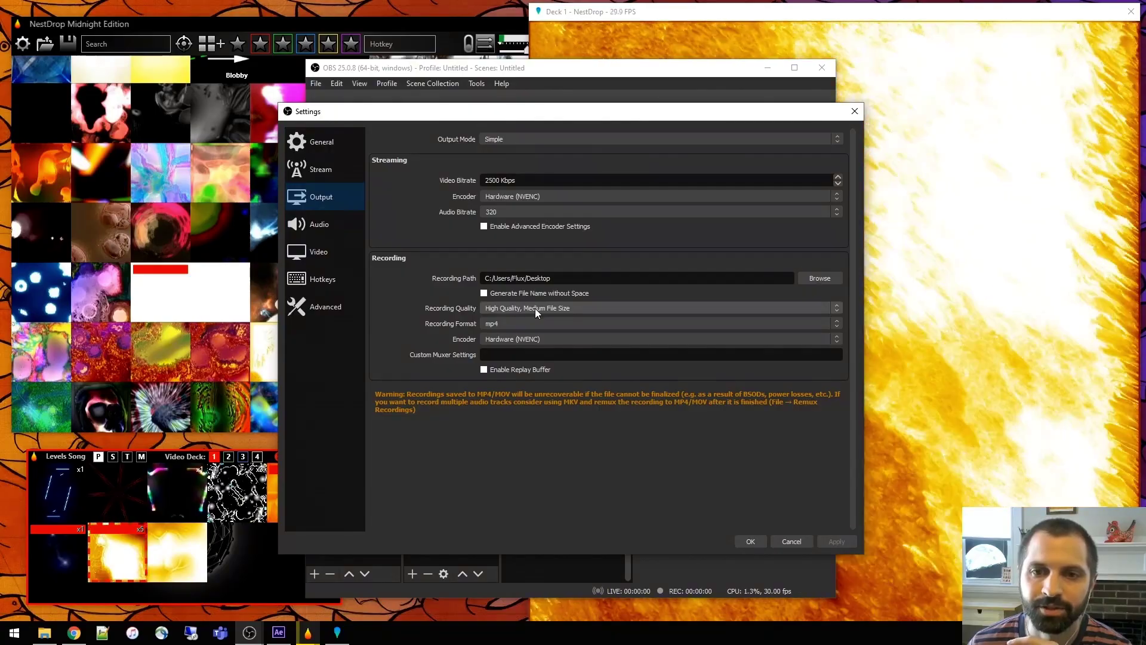
click(535, 308)
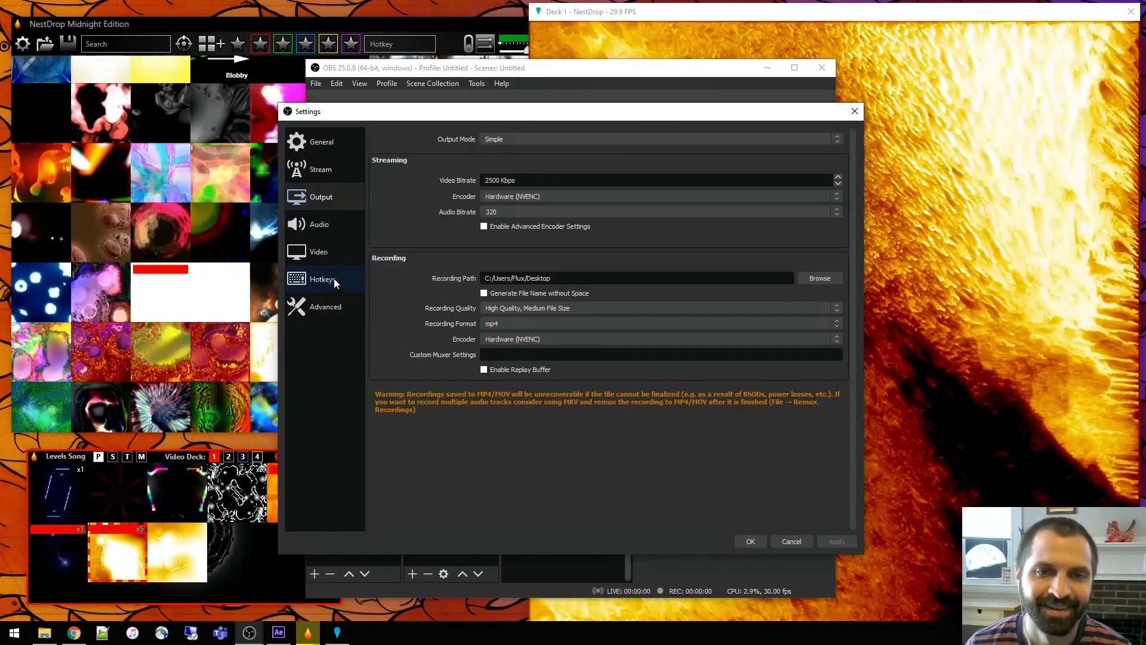
Set base canvas and output resolutions to 4096x4096, keeping the frame rate at 30 FPS.
click(343, 256)
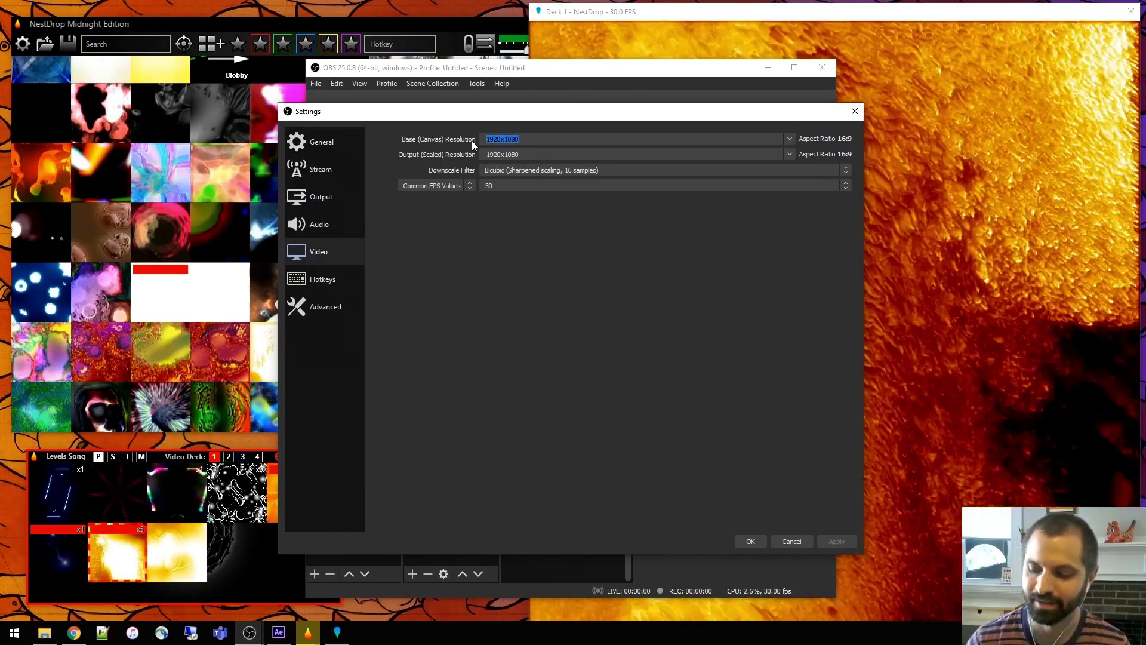
text(4096)
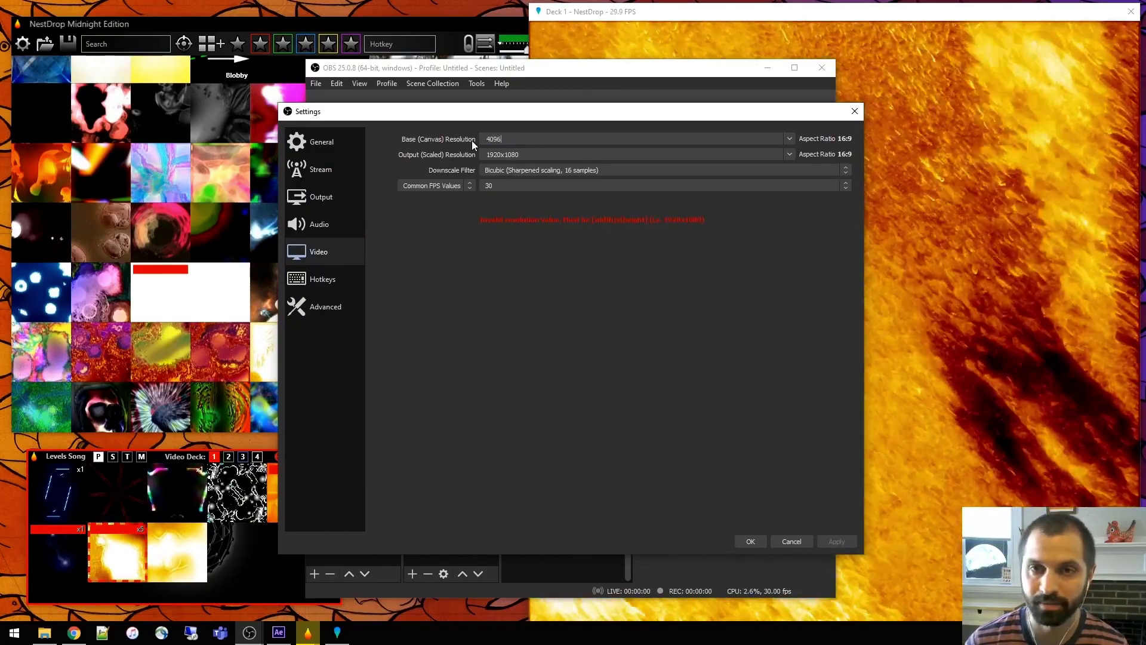
text(x40963)
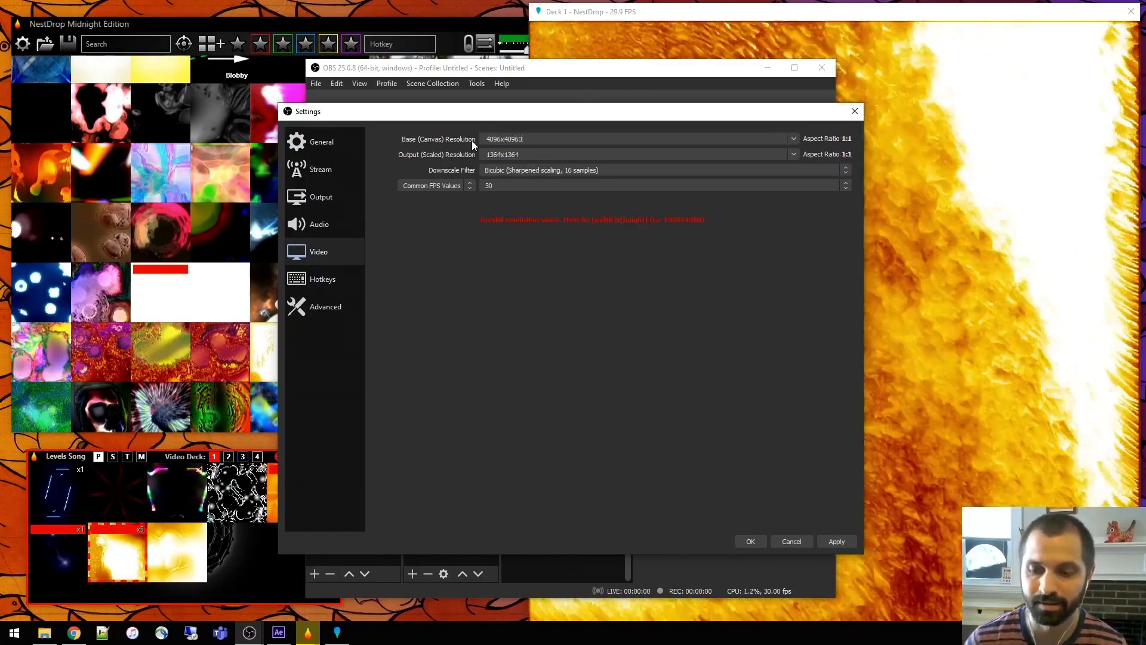
key(BackSpace)
key(Tab)
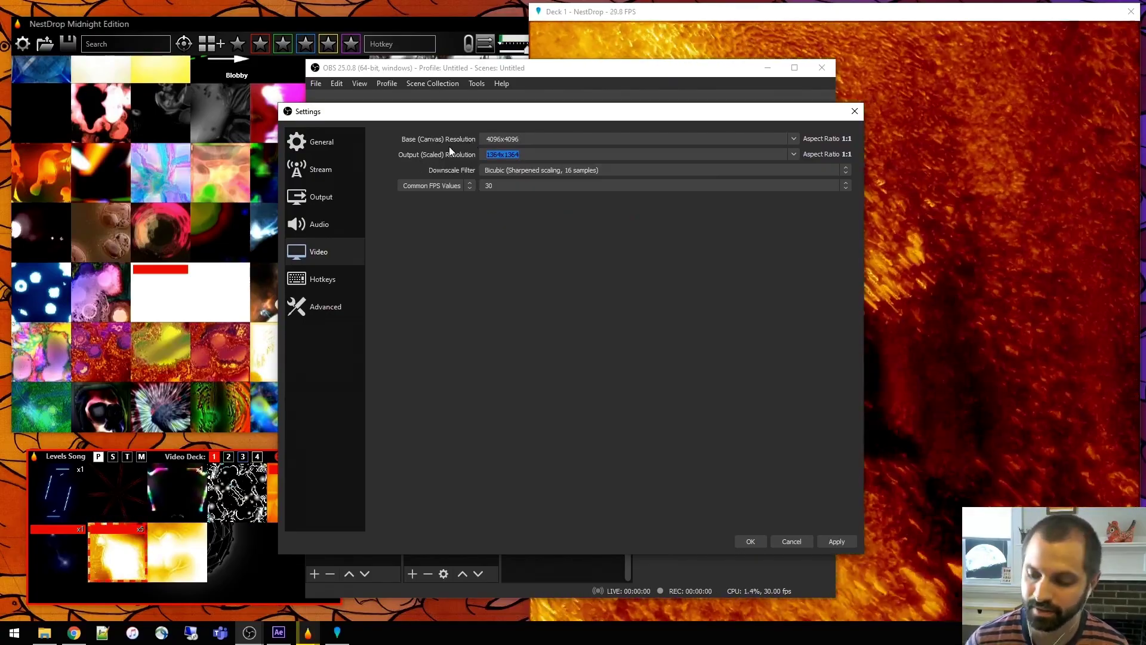
text(4096x)
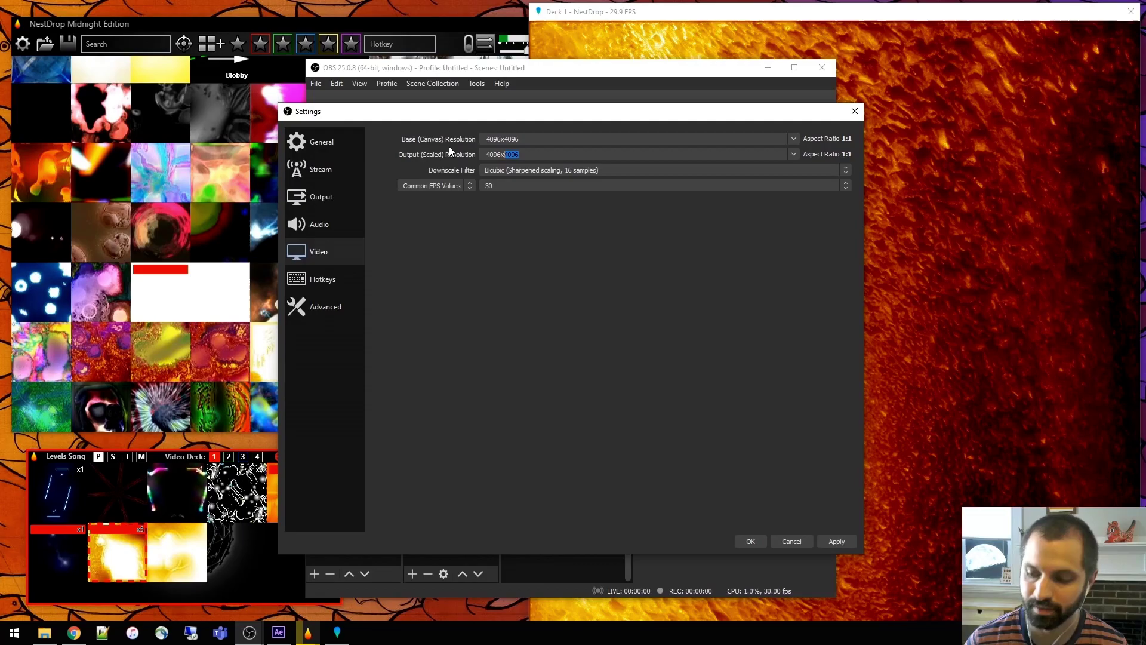
text(4096)
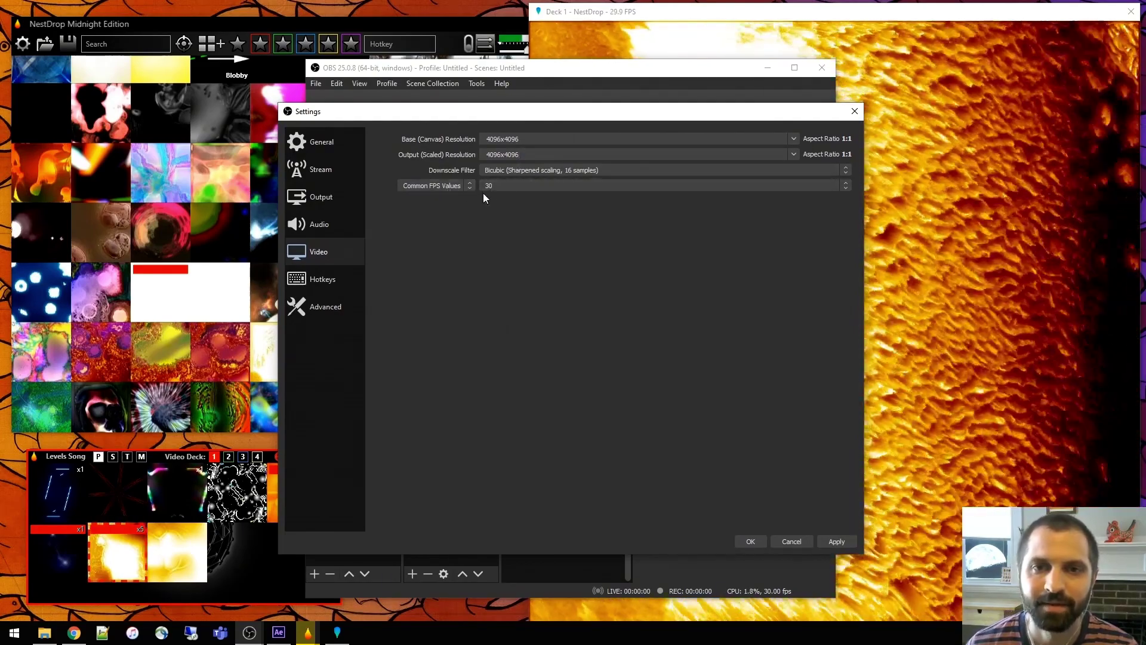
click(499, 184)
click(499, 184)
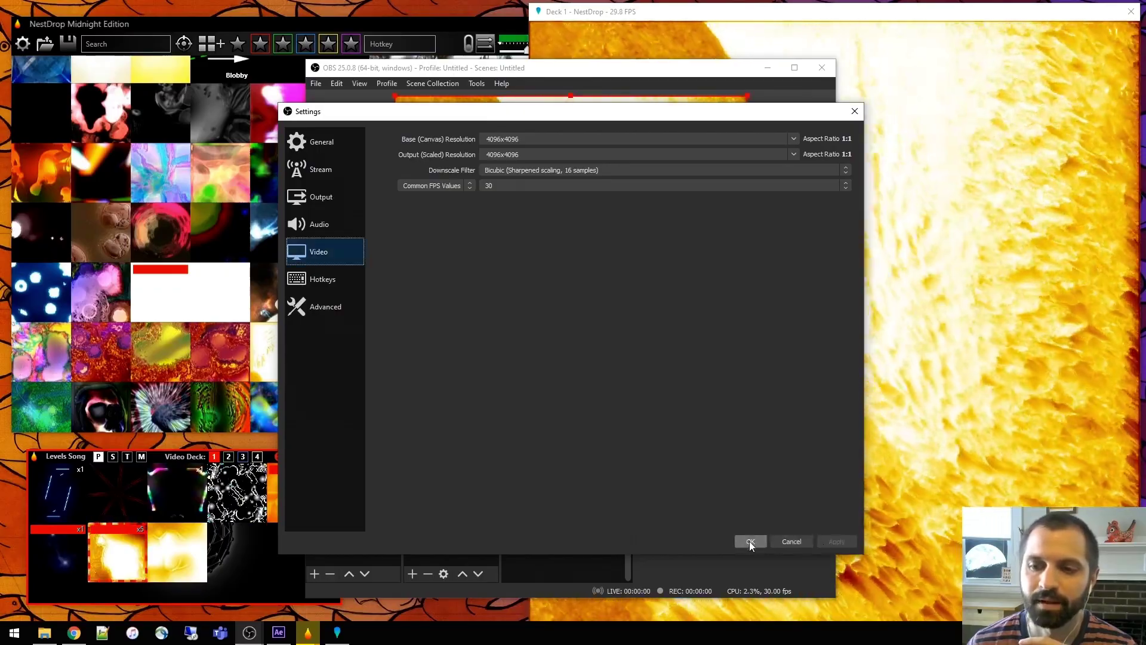
Apply the settings, start recording with the song playing, and trigger a NestDrop deck clip.
click(750, 540)
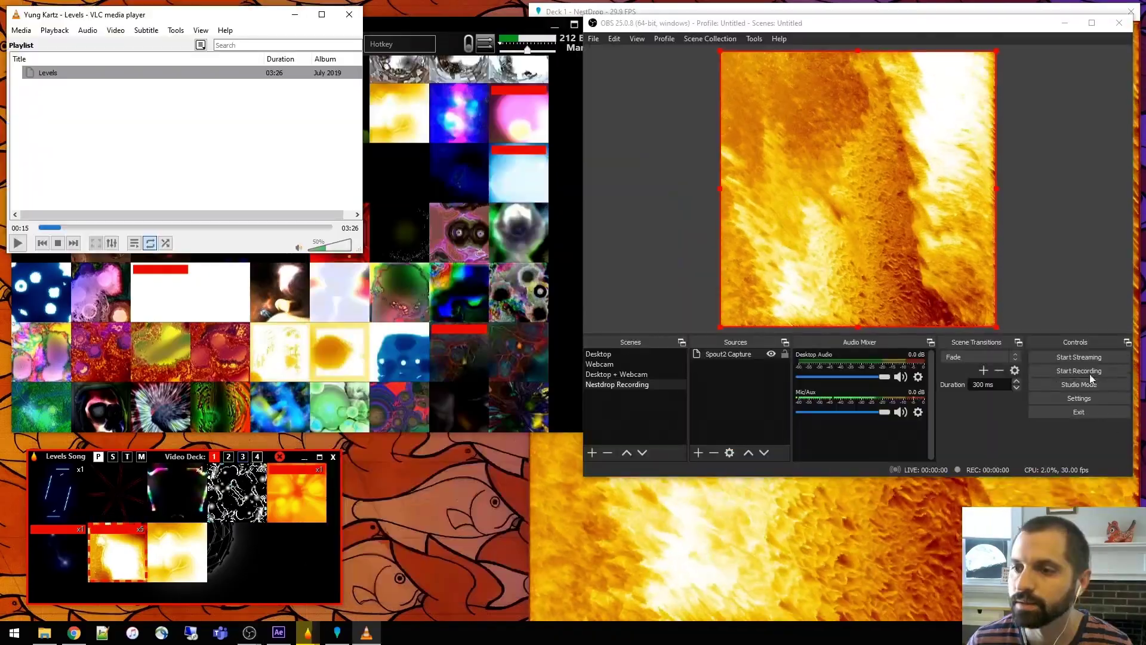
click(1091, 374)
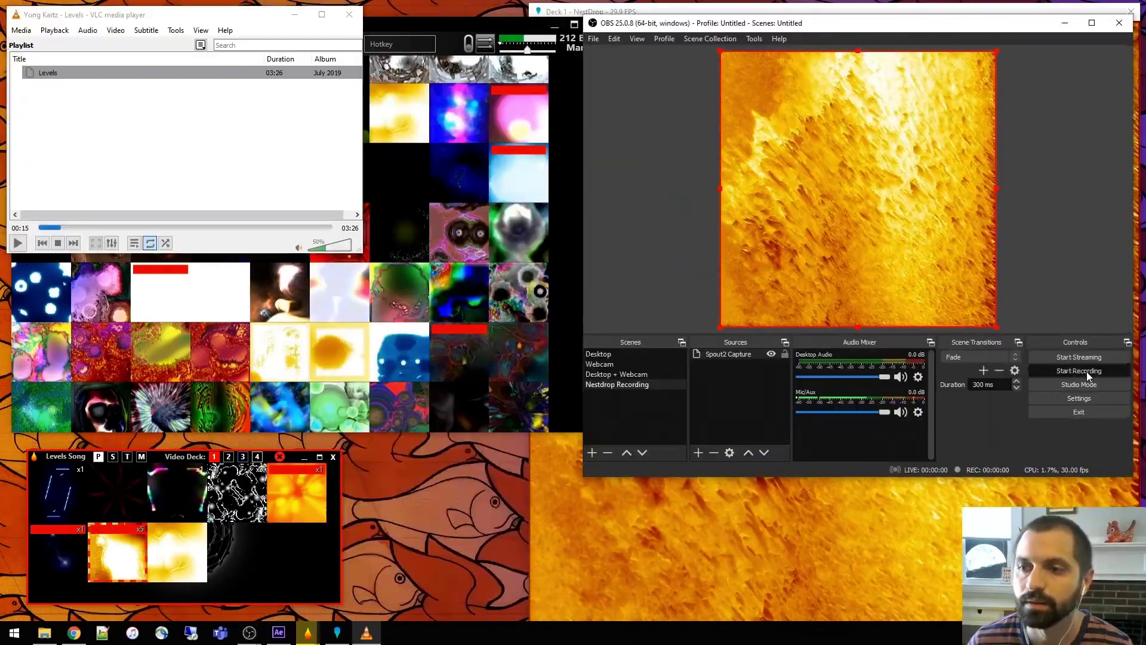
key(space)
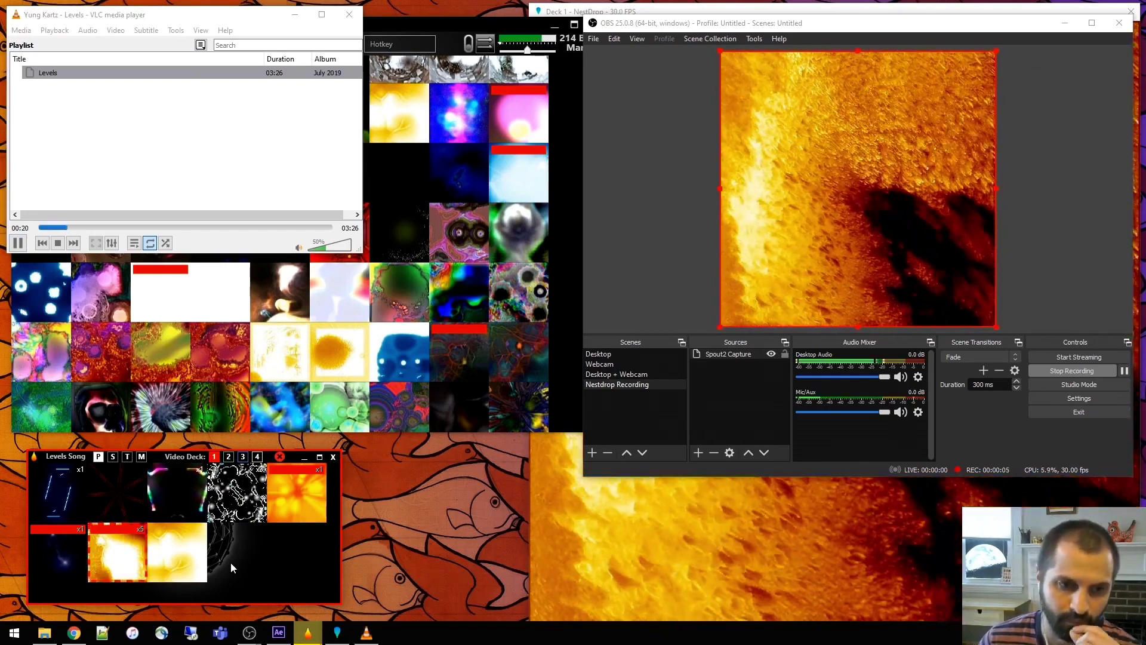
click(76, 500)
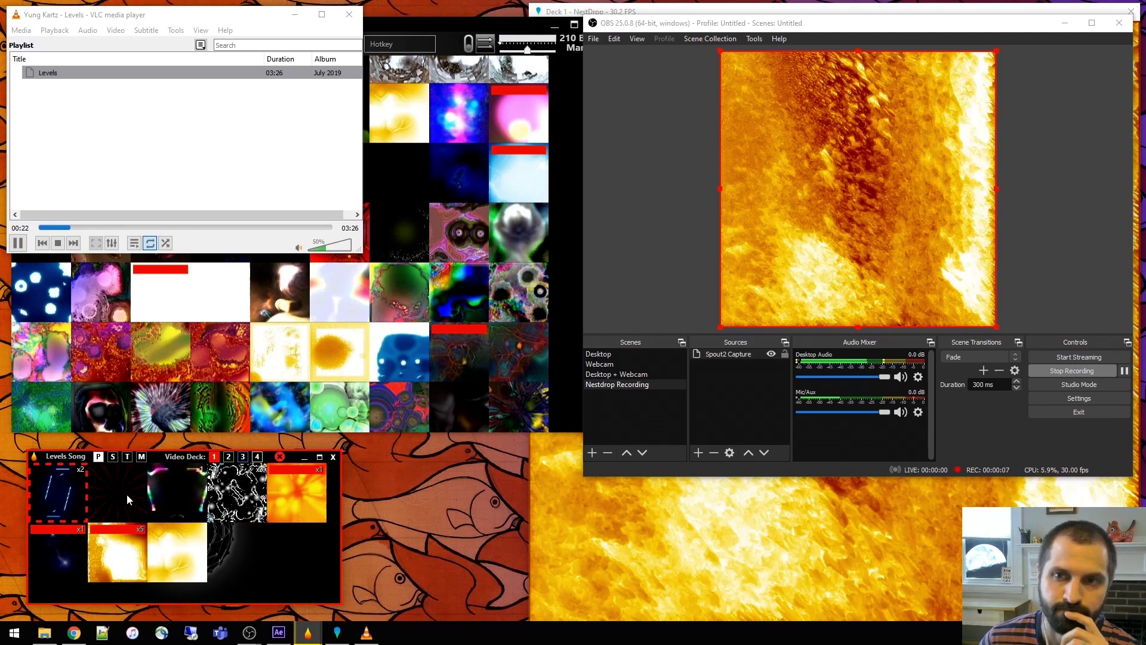